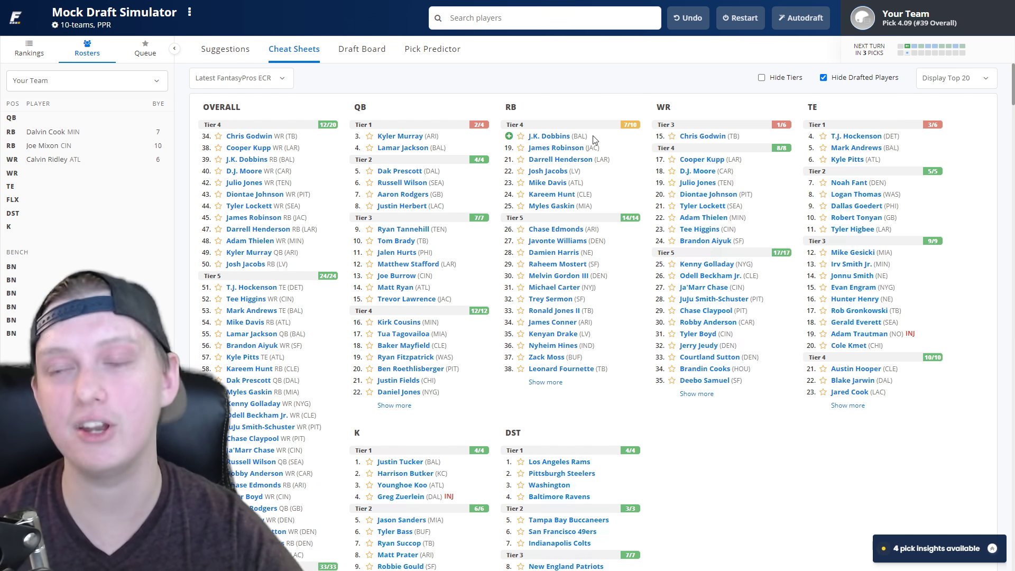
Draft running back James Robinson with pick 4.09 and bring up the draft board to review the selections
click(553, 148)
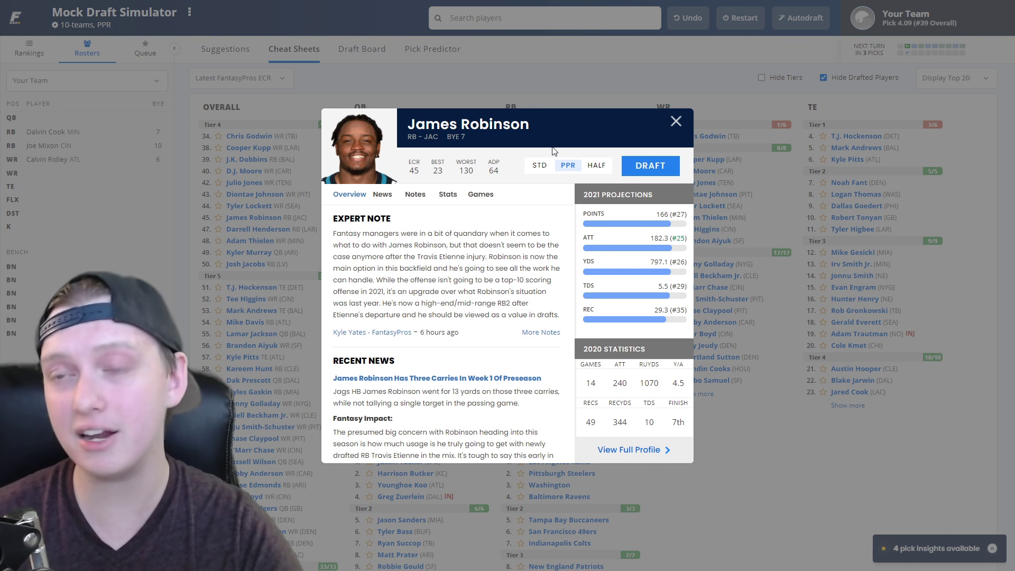
click(669, 167)
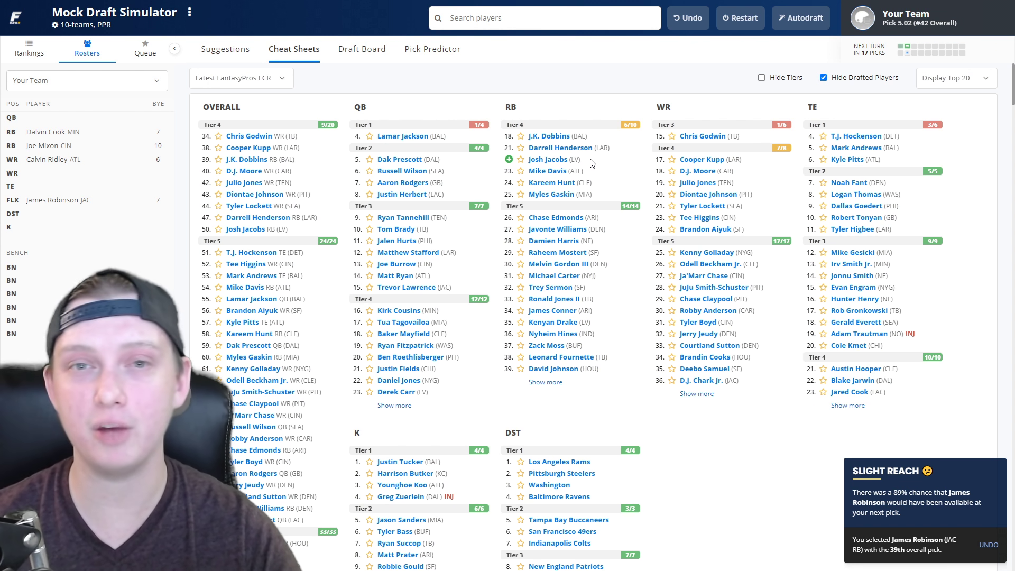
click(366, 49)
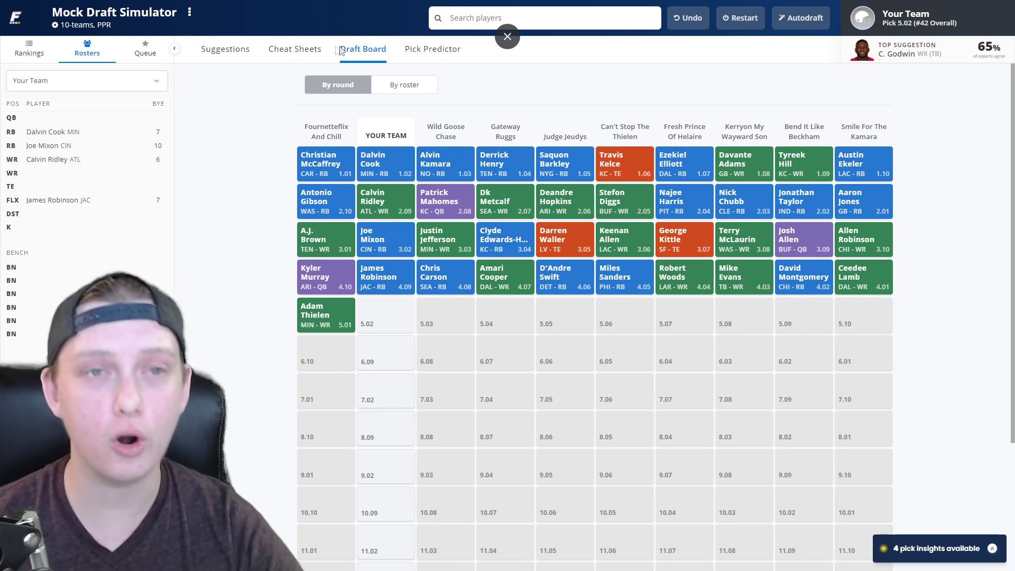
Draft quarterback Lamar Jackson from the cheat sheets with pick 5.02 and review the other teams' picks on the draft board
click(295, 57)
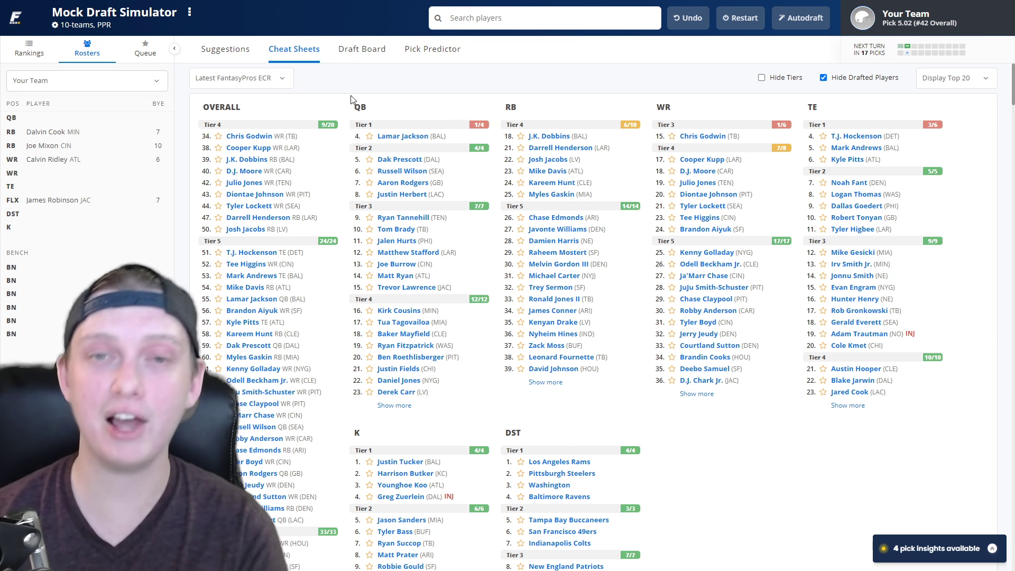
click(393, 137)
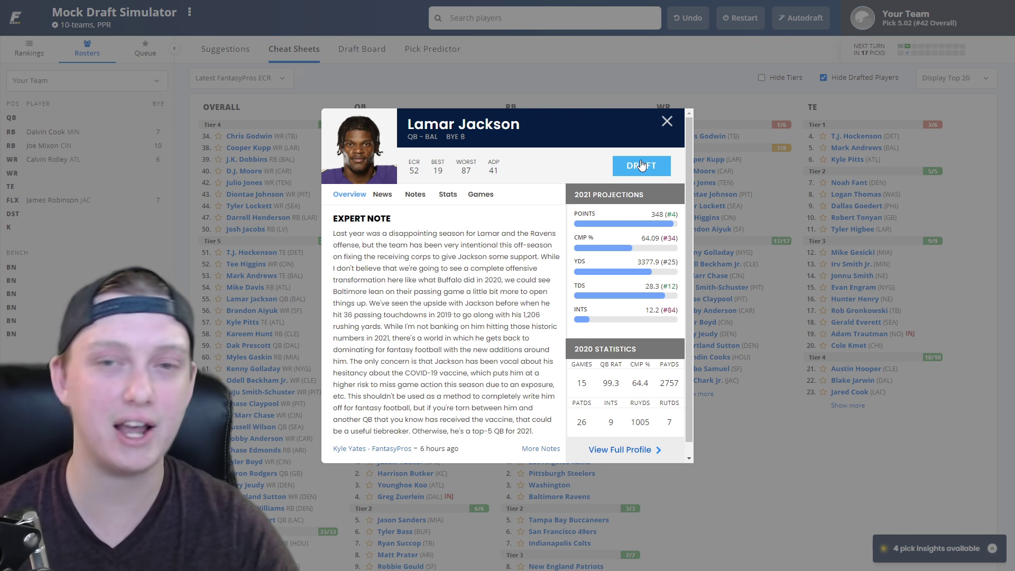
click(389, 51)
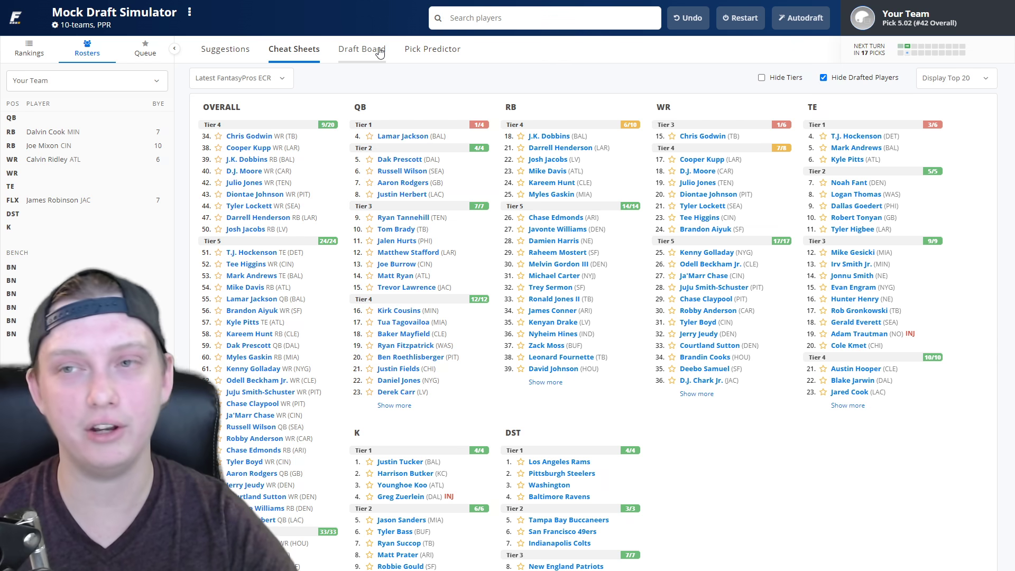
click(376, 56)
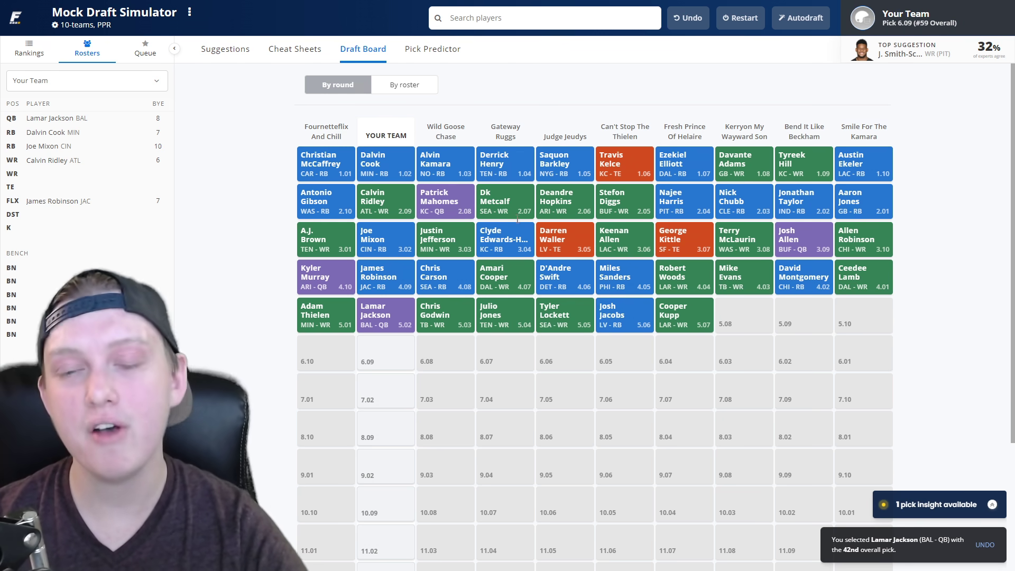
scroll(497, 275, down, 1)
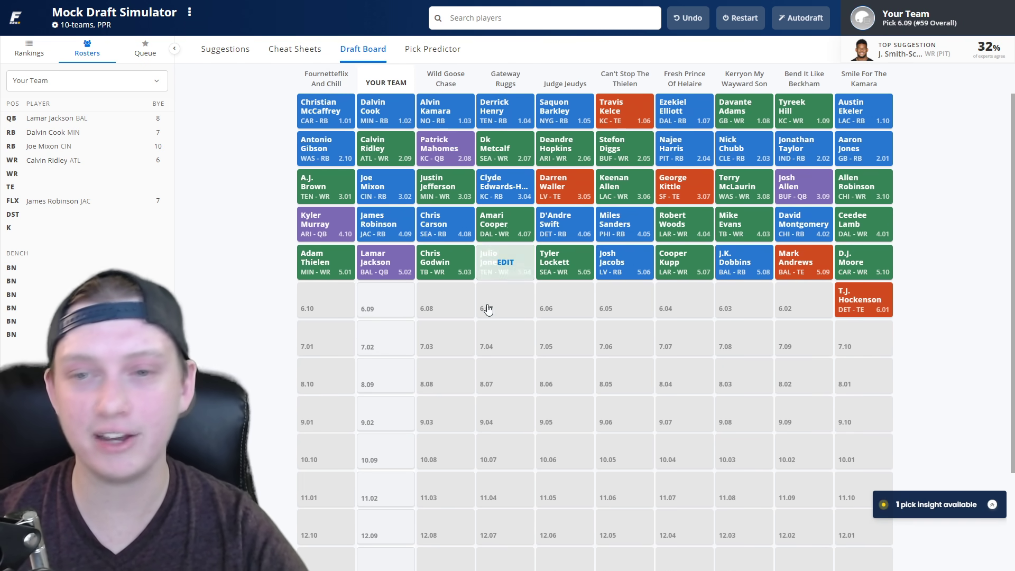
scroll(488, 309, up, 1)
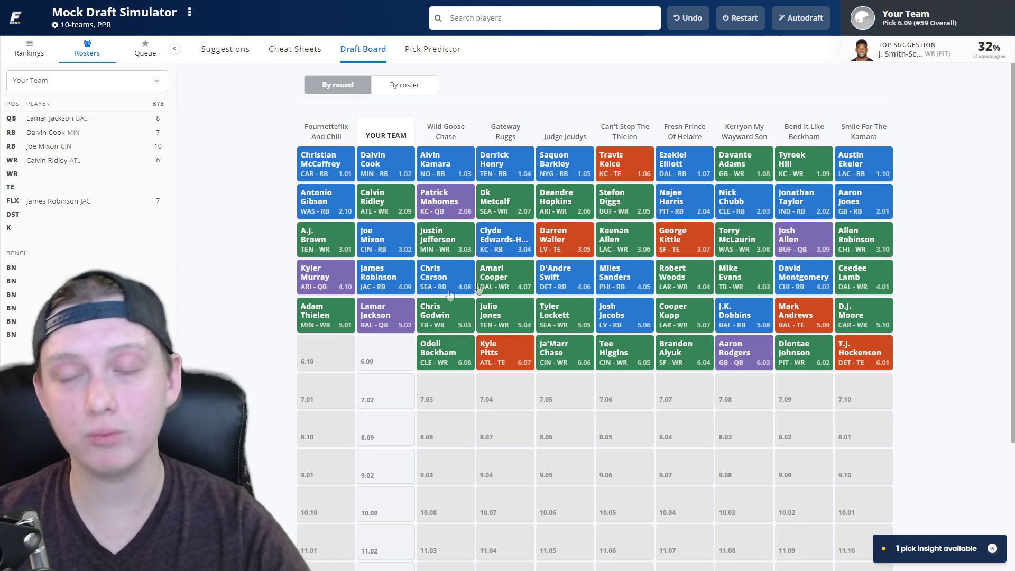
scroll(466, 330, down, 1)
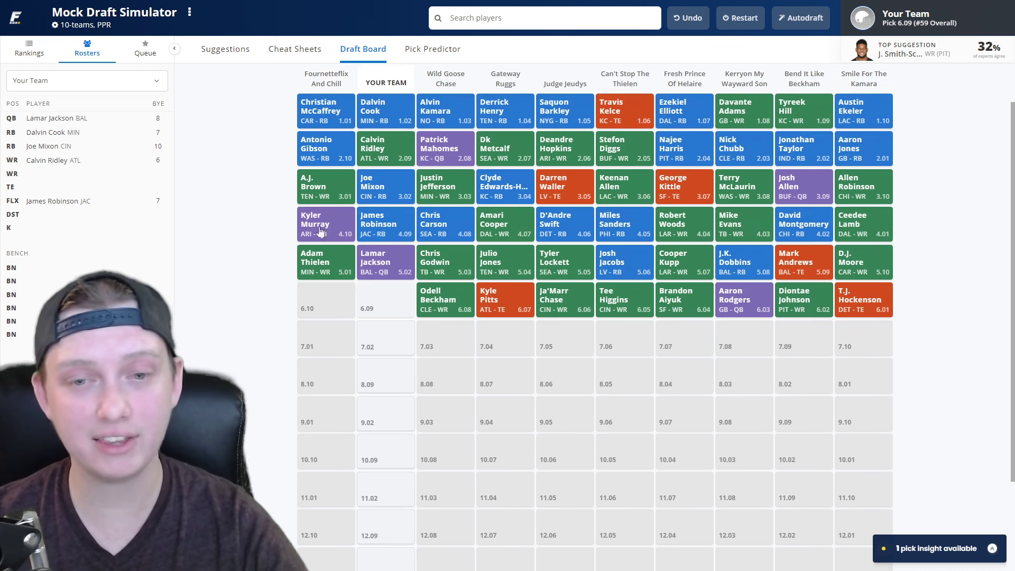
click(285, 50)
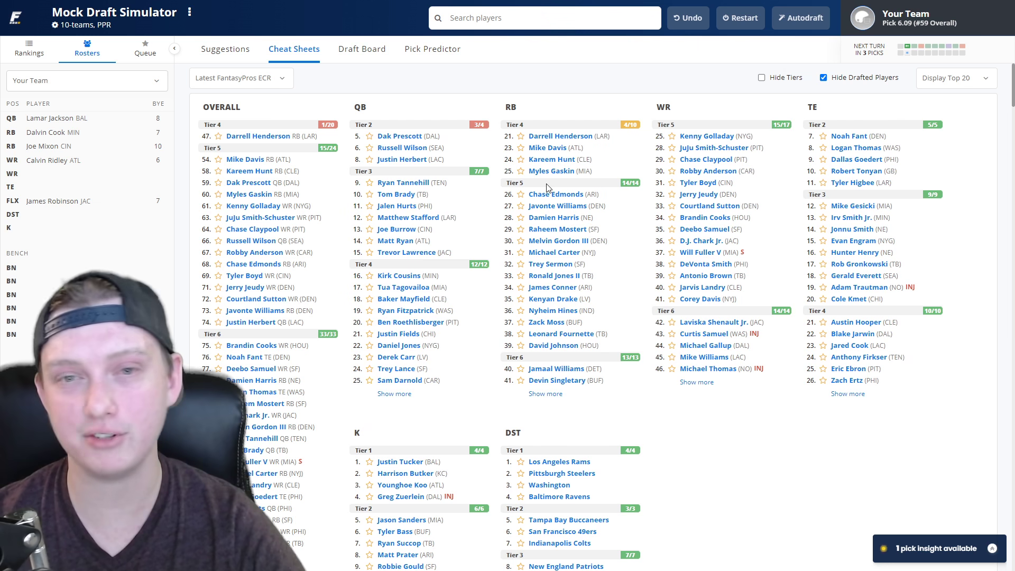
click(699, 136)
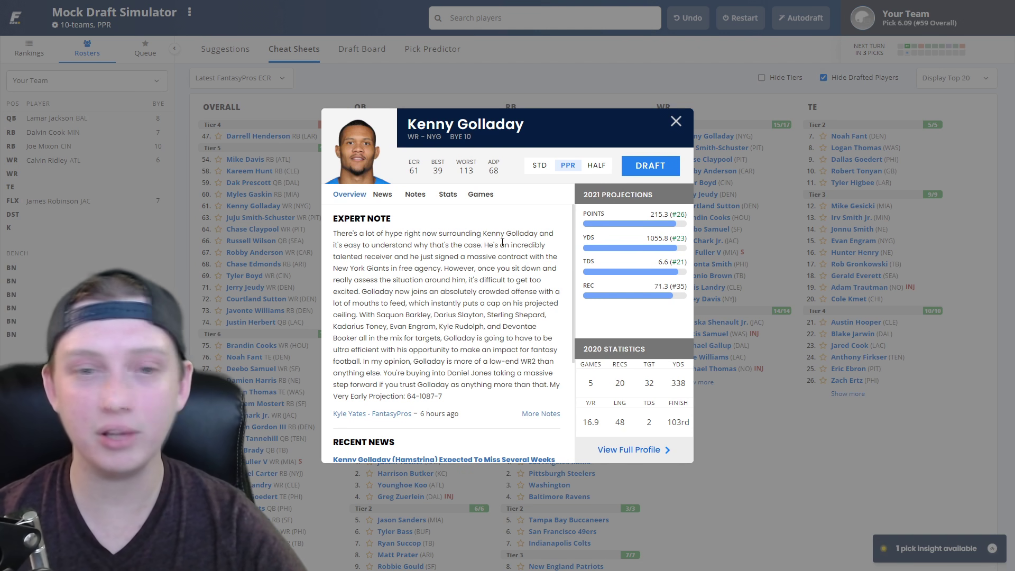
scroll(502, 242, down, 2)
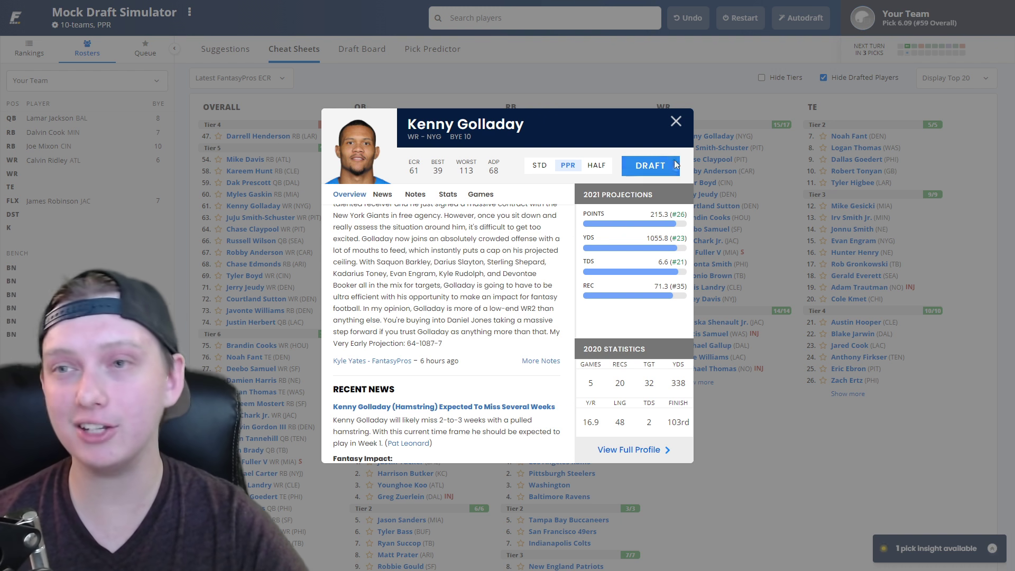
click(656, 166)
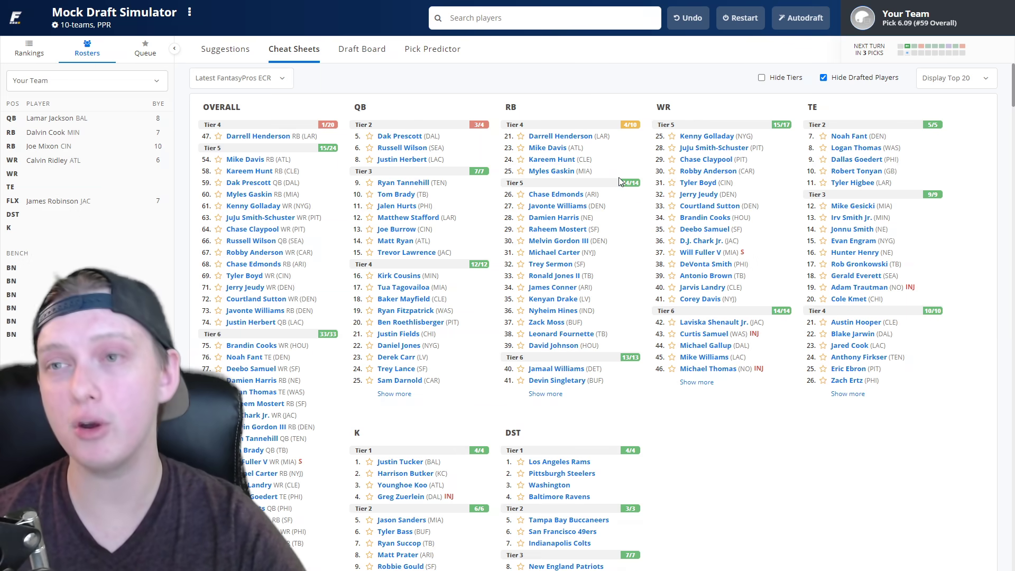
click(353, 53)
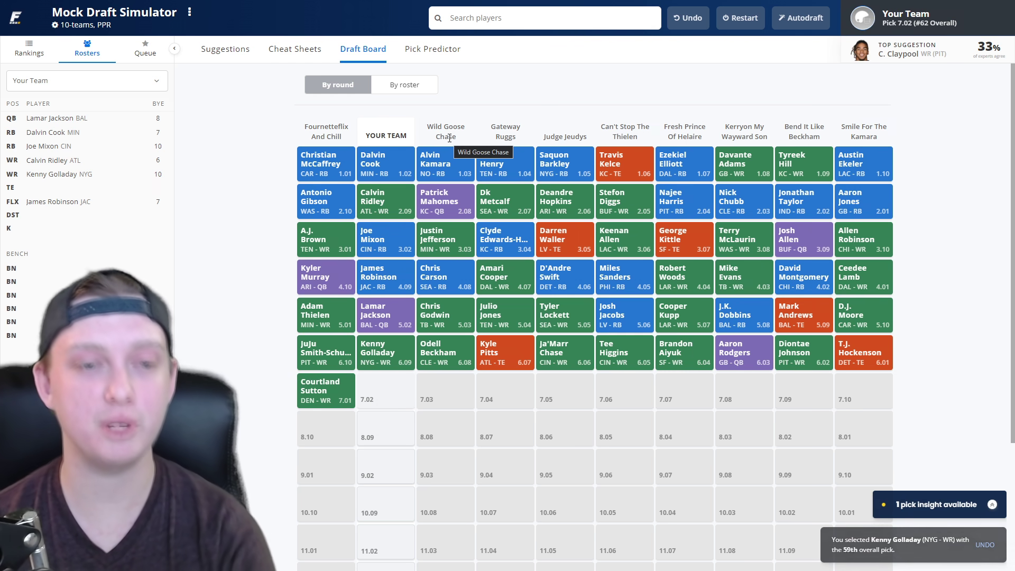
scroll(392, 215, down, 1)
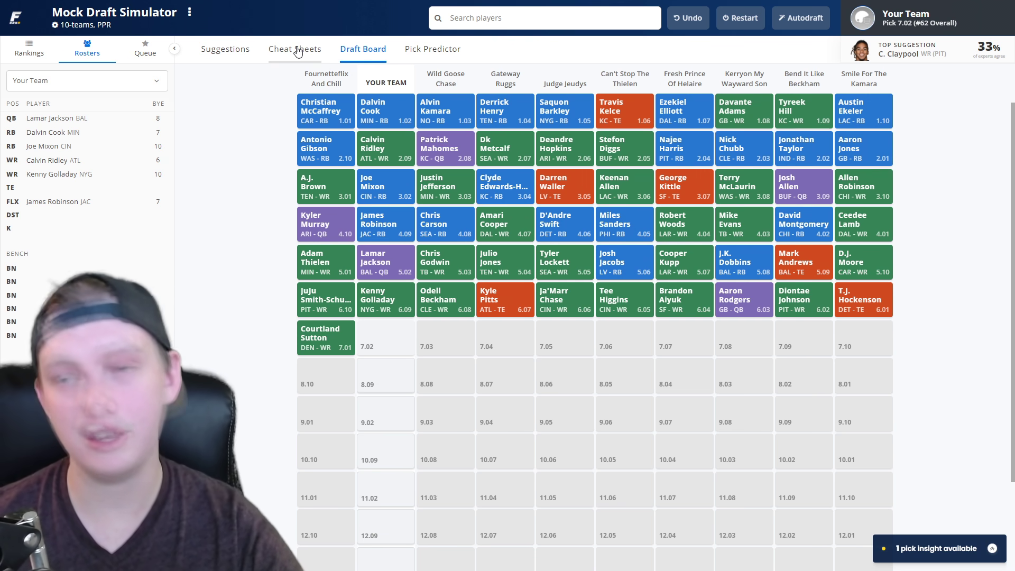
Draft wide receiver Jerry Jeudy from the cheat sheets with pick 7.02 and look over rounds seven and eight on the draft board
click(297, 49)
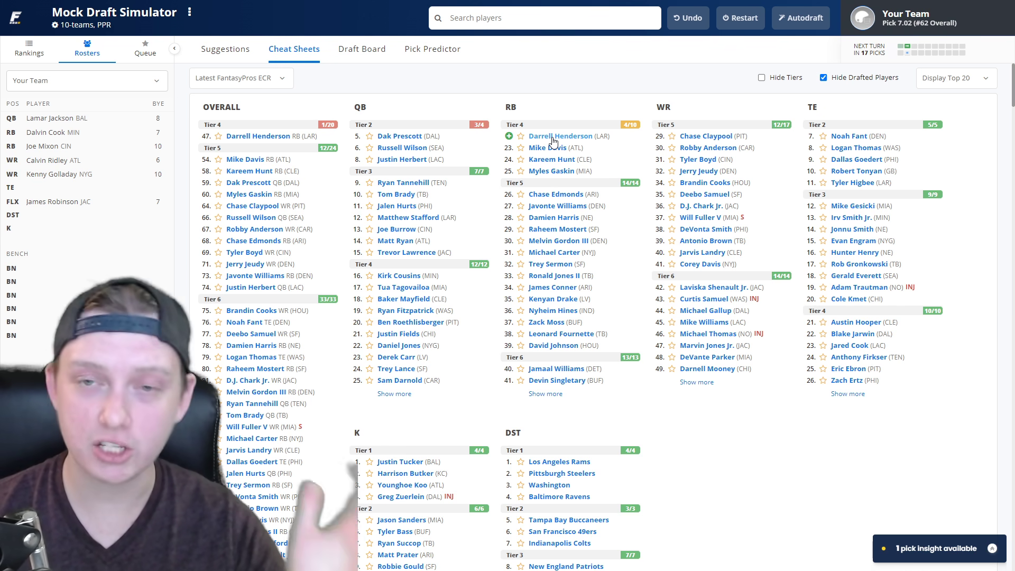
click(696, 171)
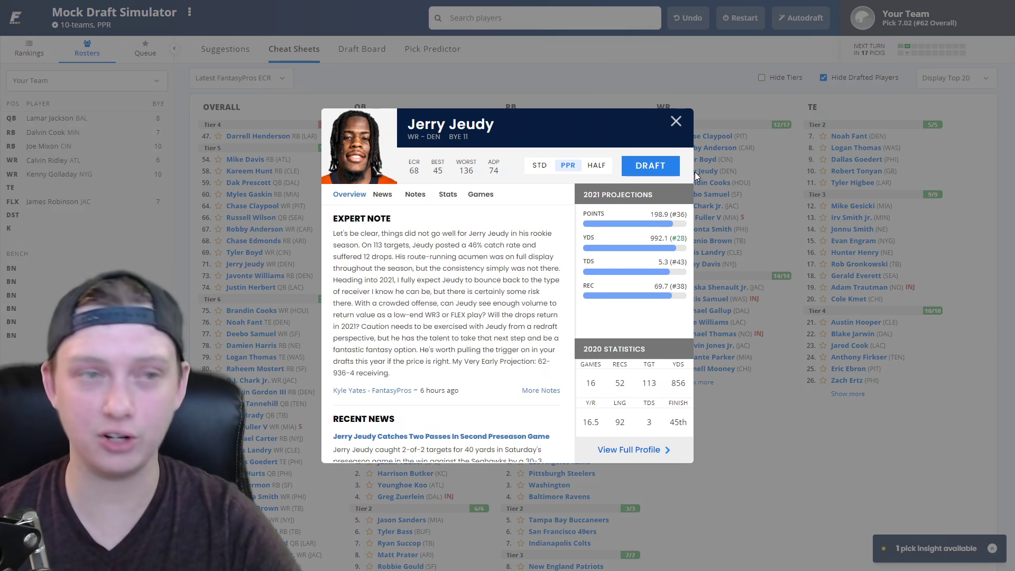
click(664, 160)
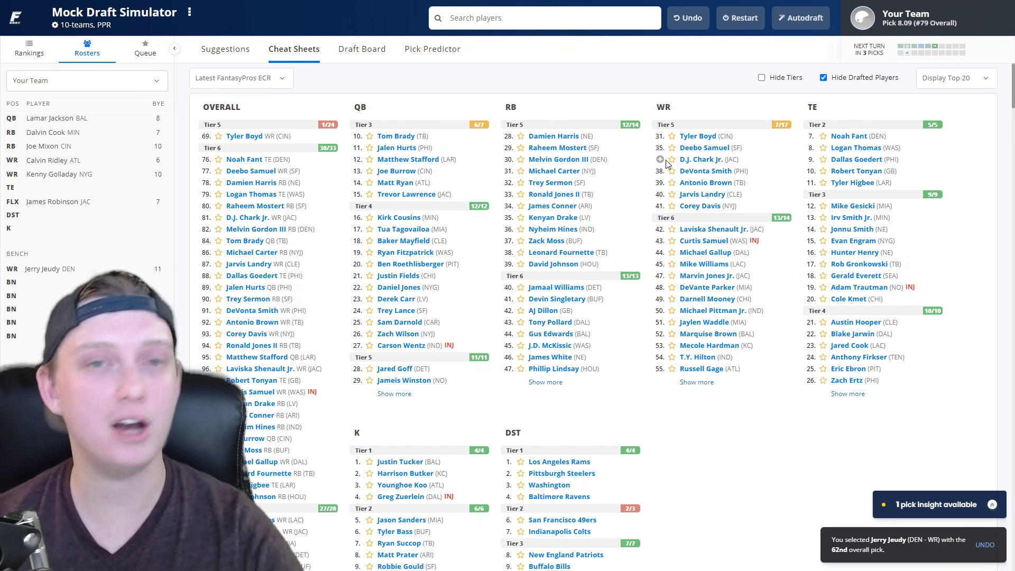
click(355, 52)
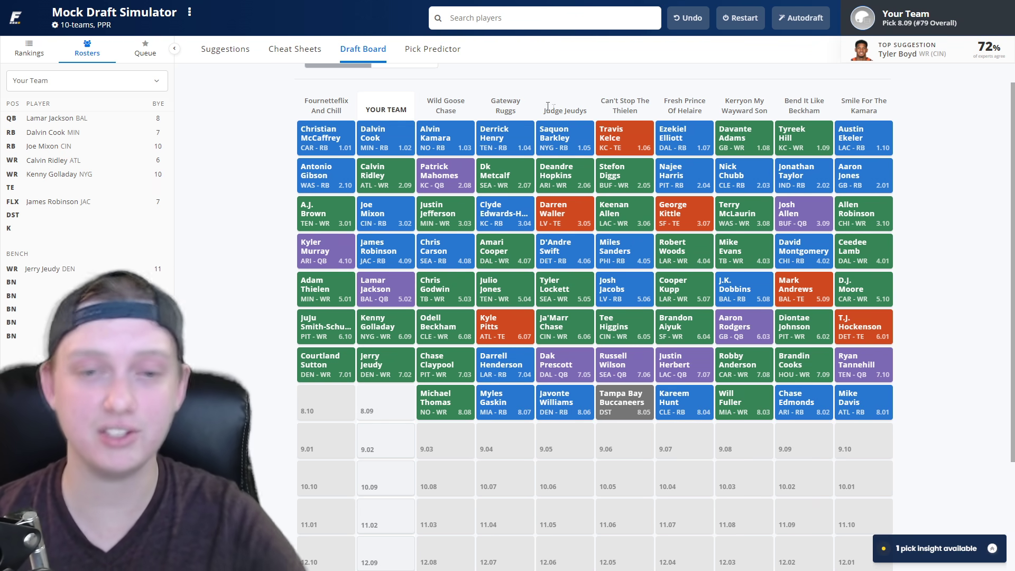
scroll(273, 178, down, 2)
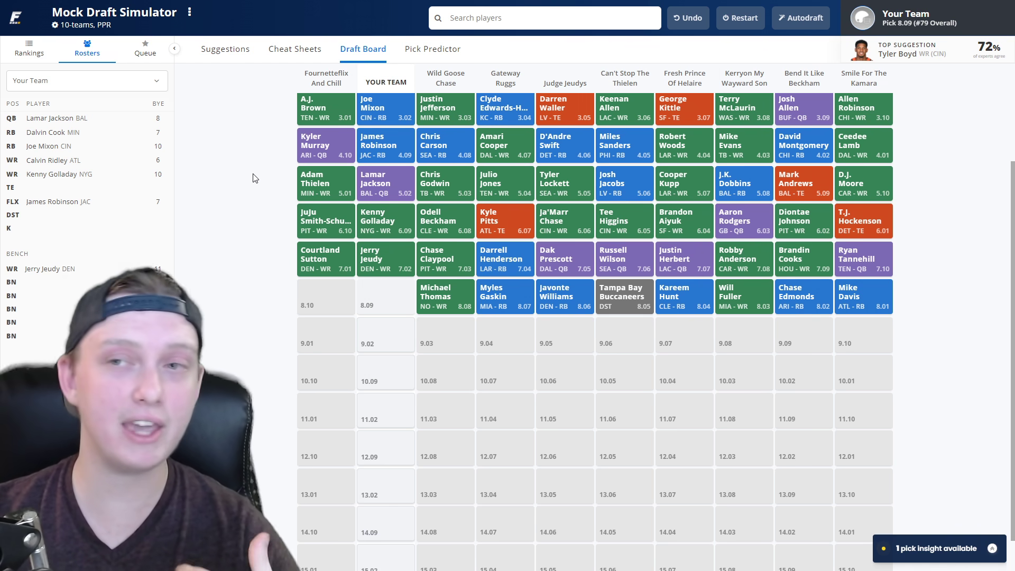
scroll(255, 178, up, 2)
scroll(385, 356, down, 3)
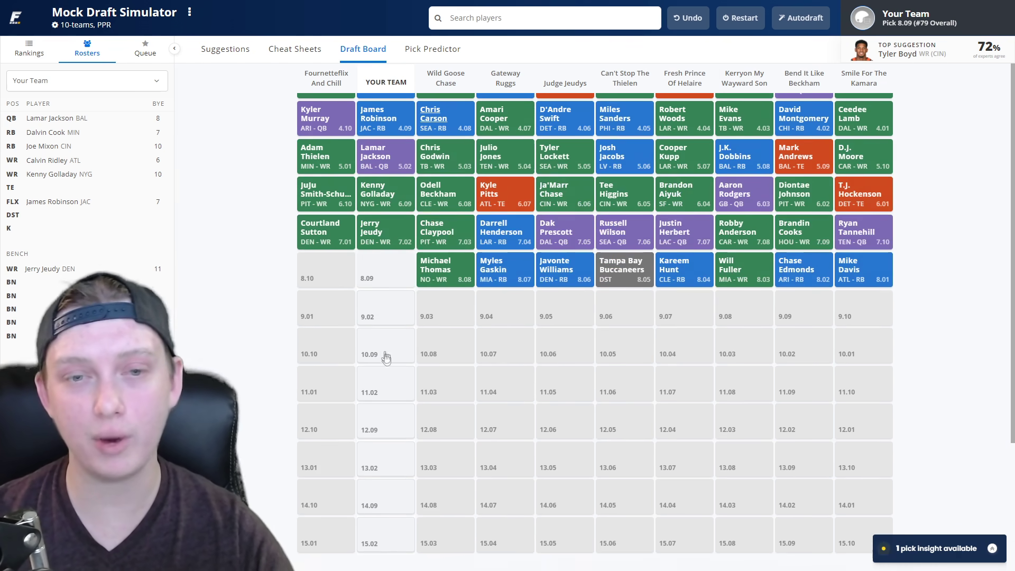
Draft running back Damien Harris from the cheat sheets with pick 8.09 and check the updated draft board
click(290, 52)
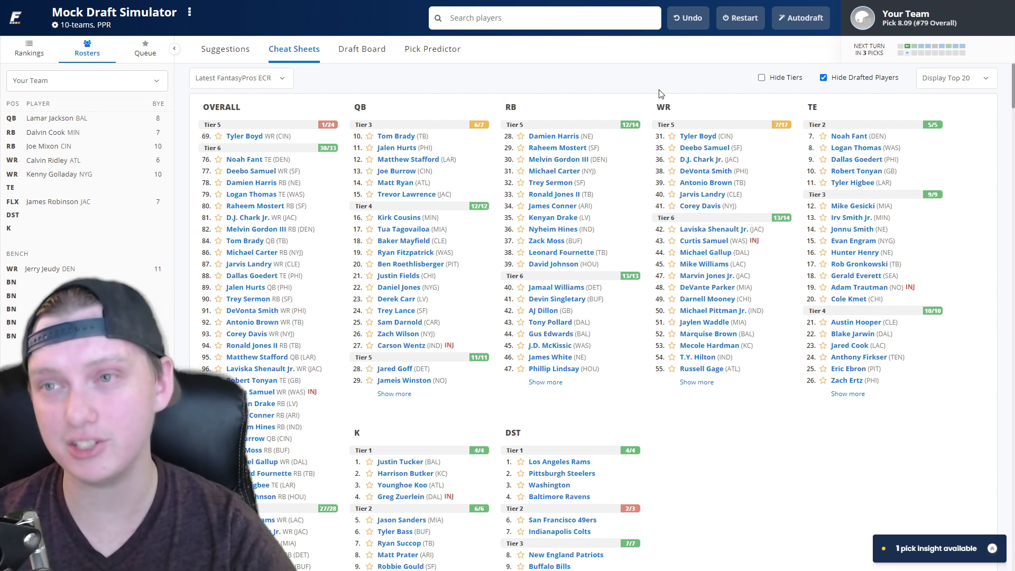
click(552, 138)
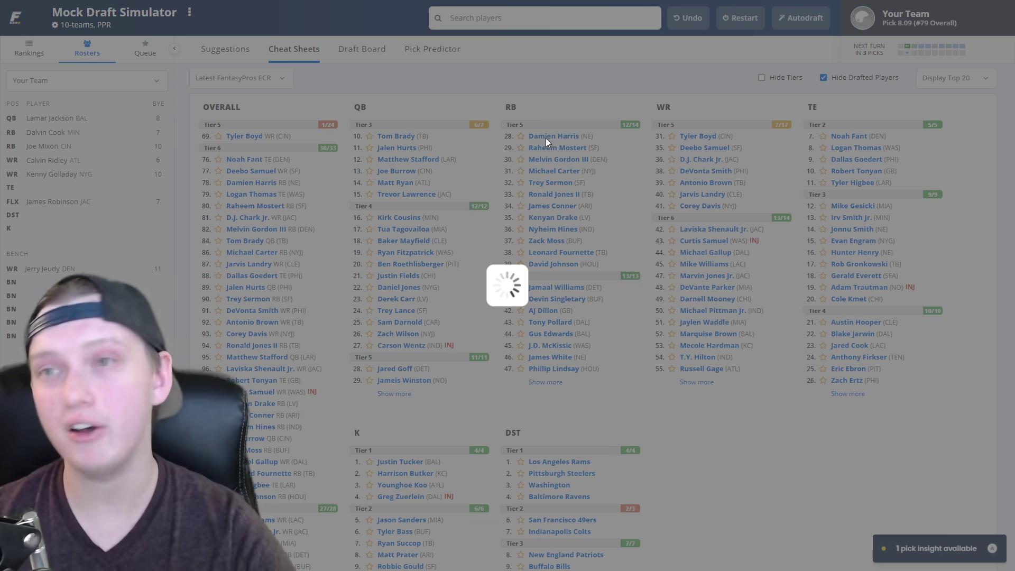
key(Escape)
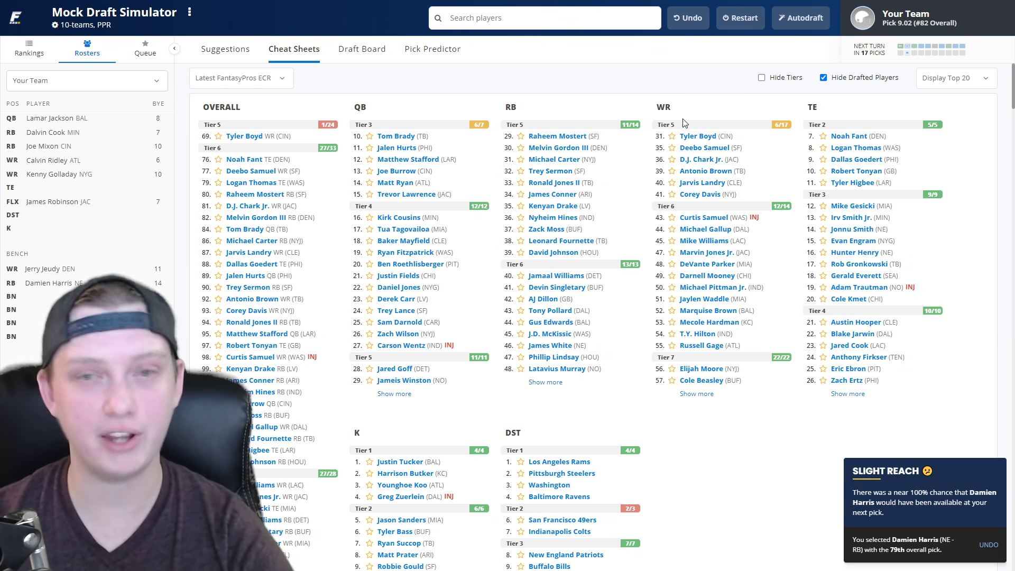
click(362, 49)
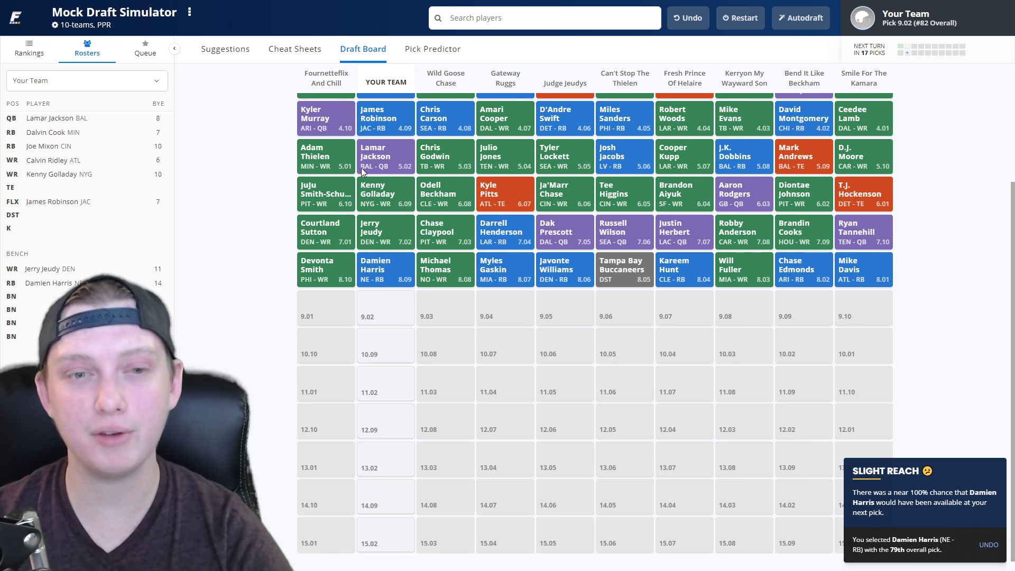
scroll(336, 164, up, 3)
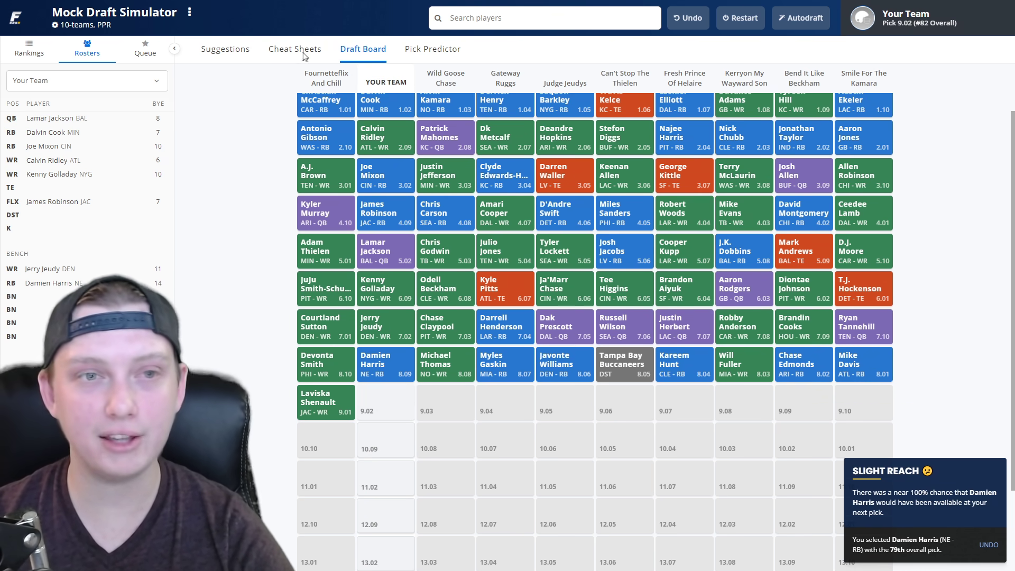
click(294, 49)
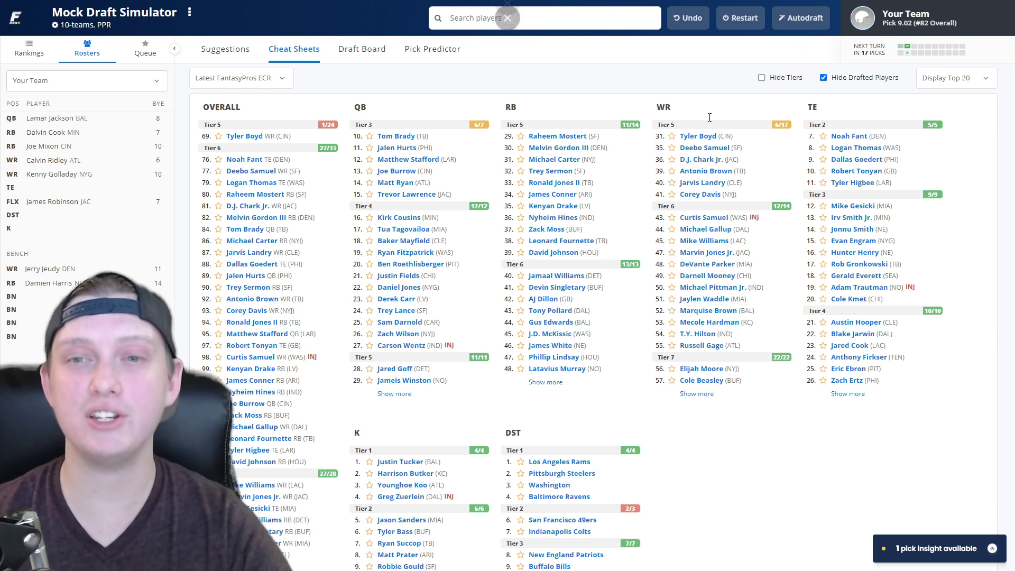
mouse_move(700, 141)
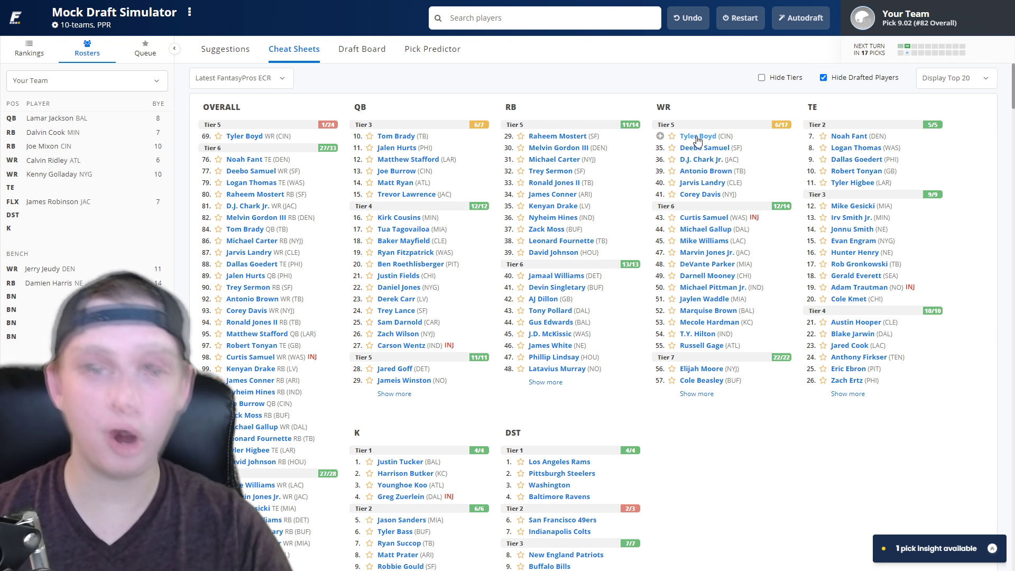
click(697, 138)
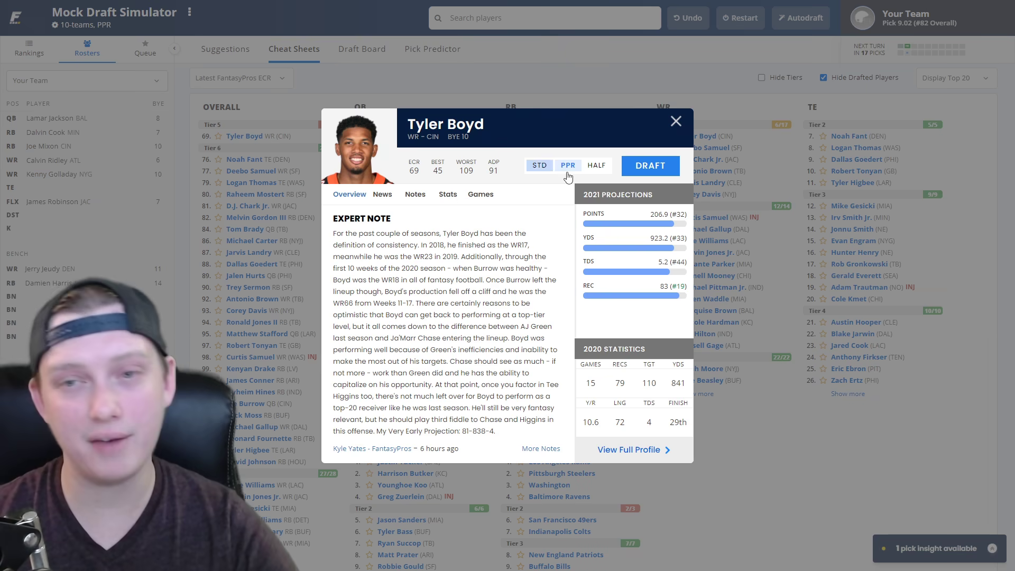
click(676, 121)
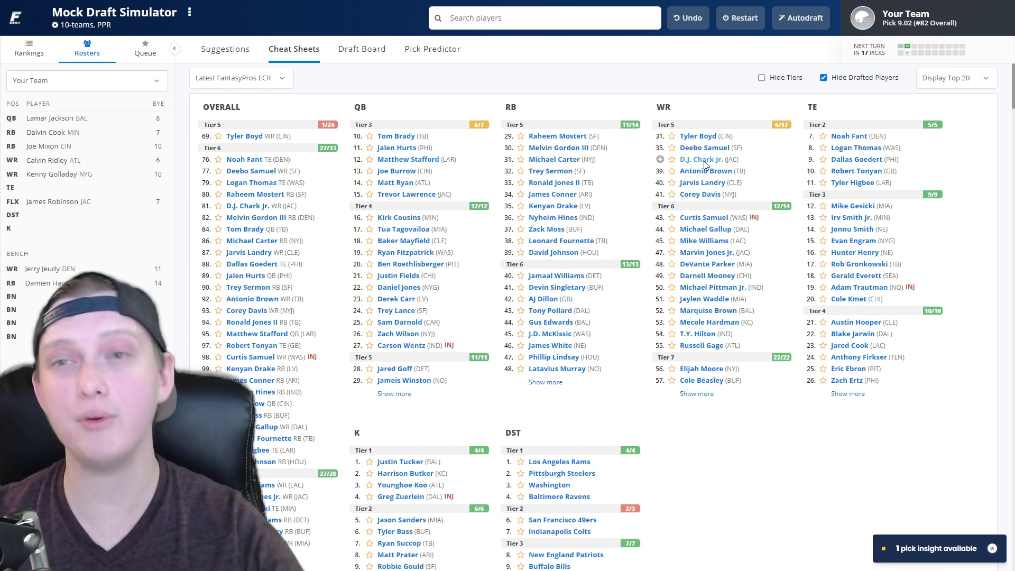
Draft wide receiver D.J. Chark Jr. with pick 9.02 and review rounds nine and ten on the draft board
click(703, 160)
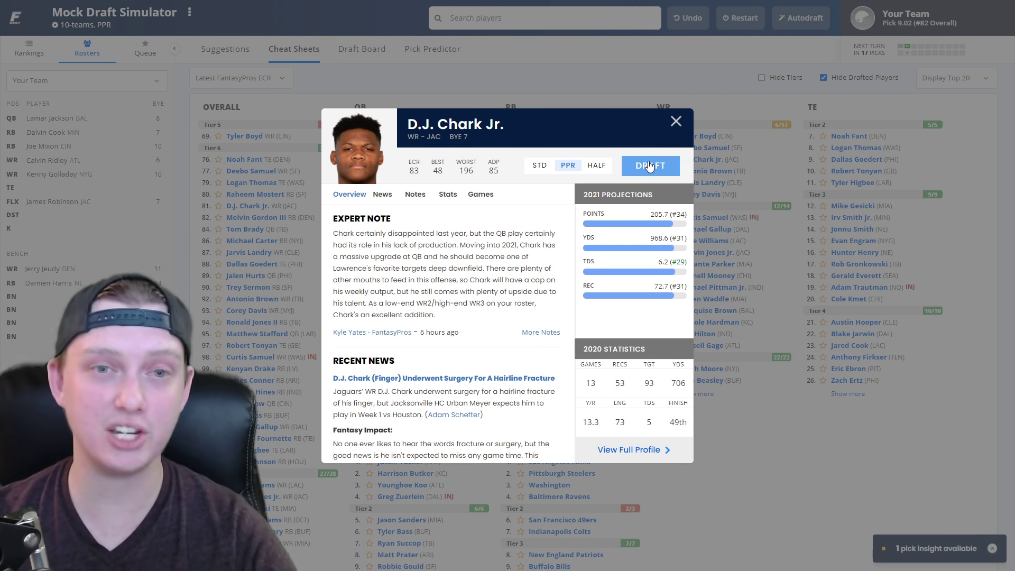
key(Escape)
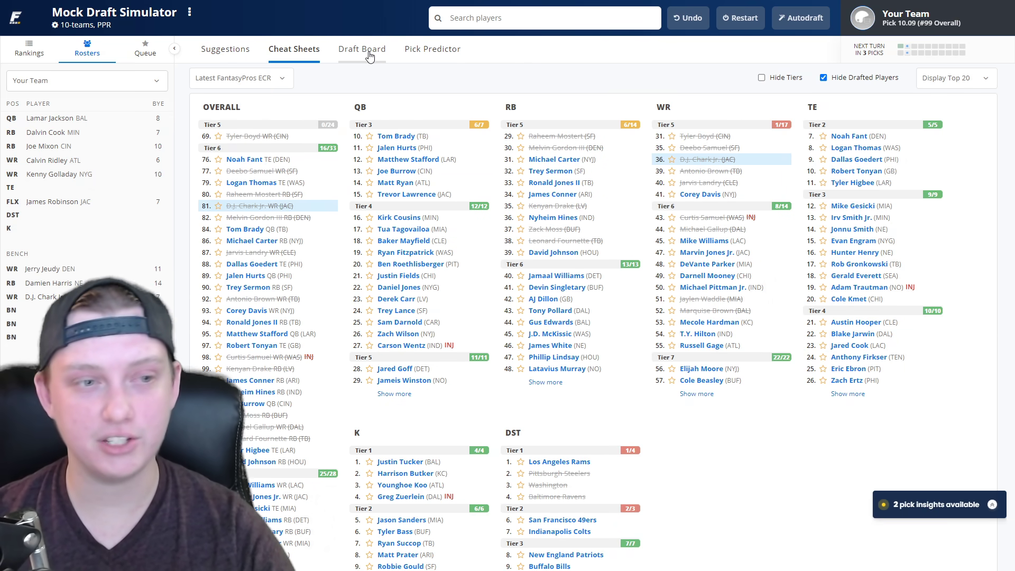
click(371, 53)
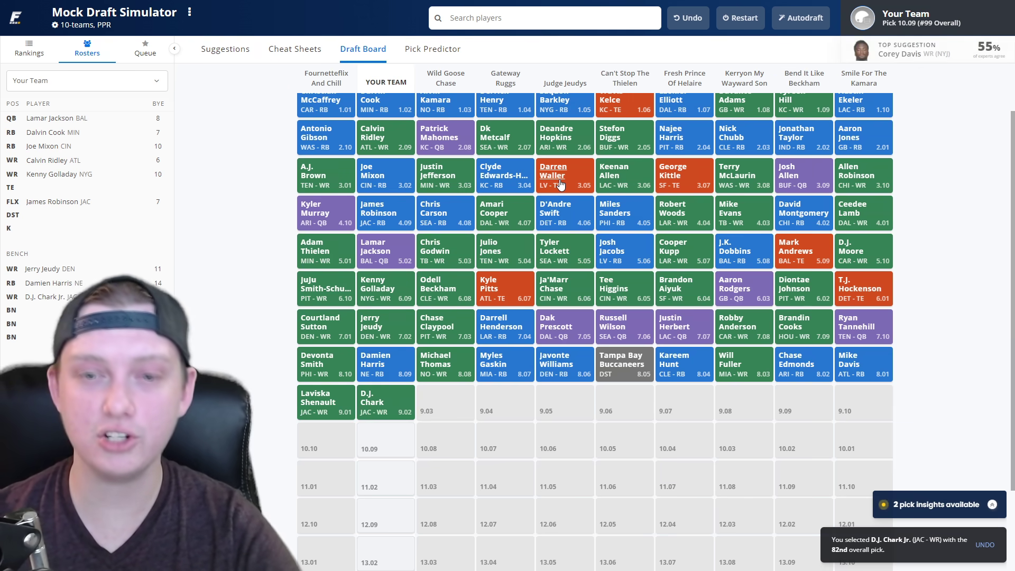
scroll(377, 167, down, 3)
scroll(377, 167, up, 2)
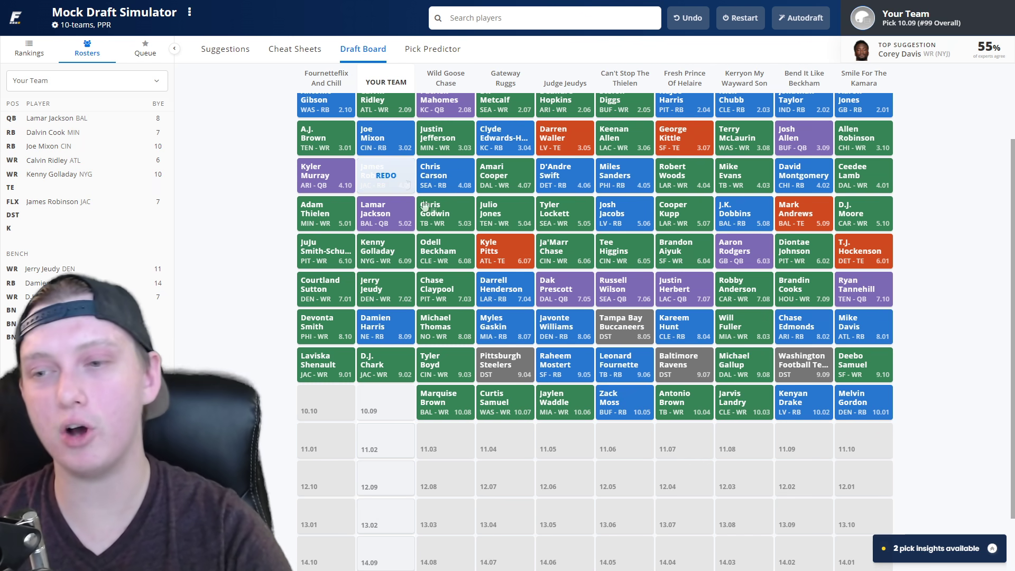
Draft running back Trey Sermon from the cheat sheets with pick 10.09 and check the updated draft board
scroll(454, 201, down, 1)
scroll(560, 227, down, 1)
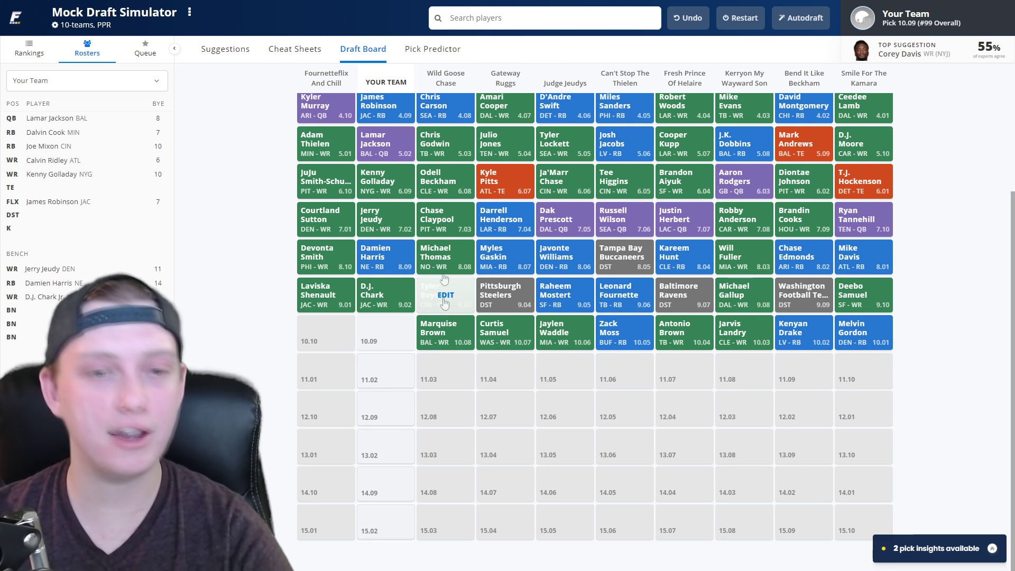
scroll(444, 288, up, 3)
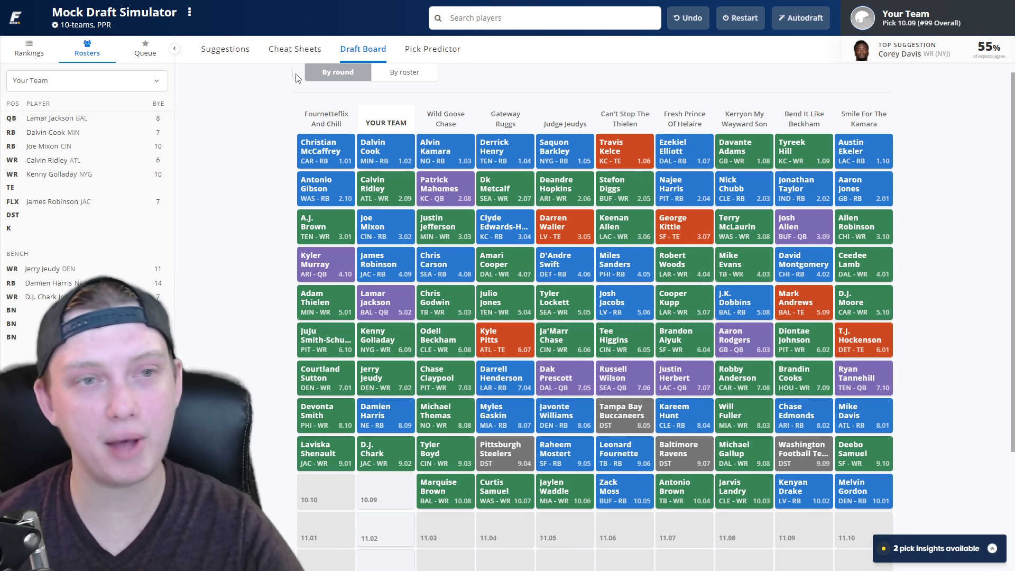
click(278, 50)
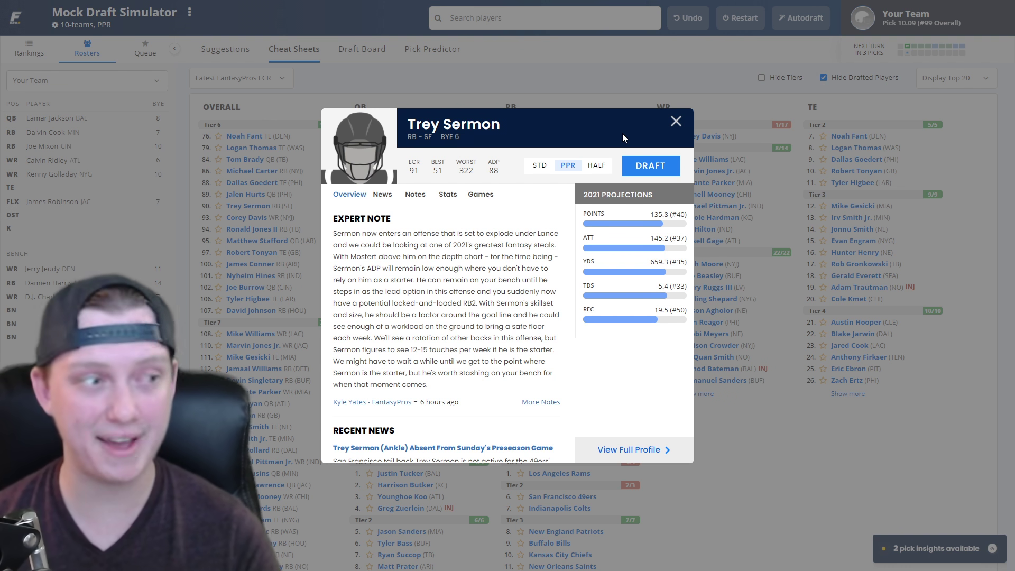
click(650, 166)
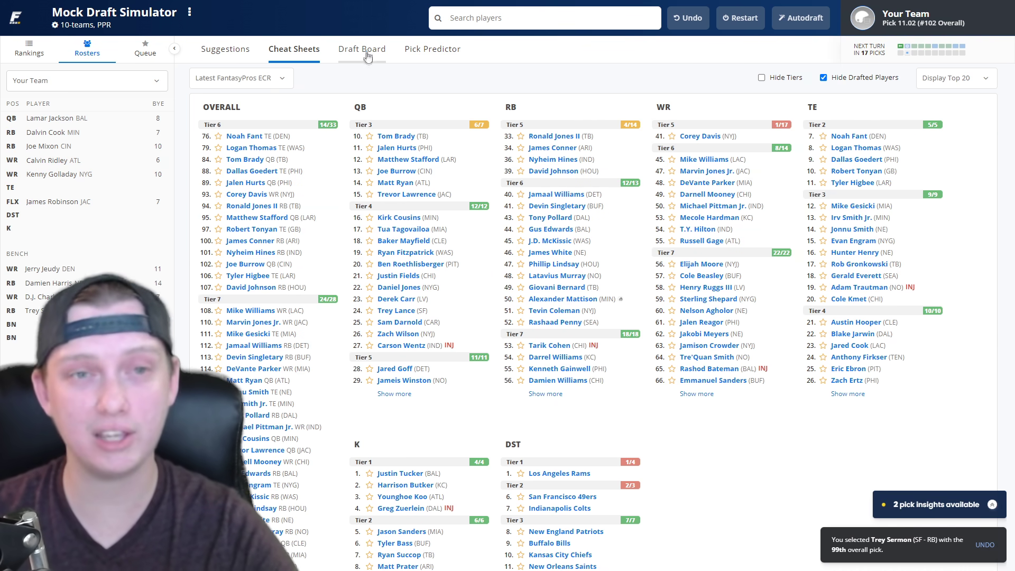
click(370, 57)
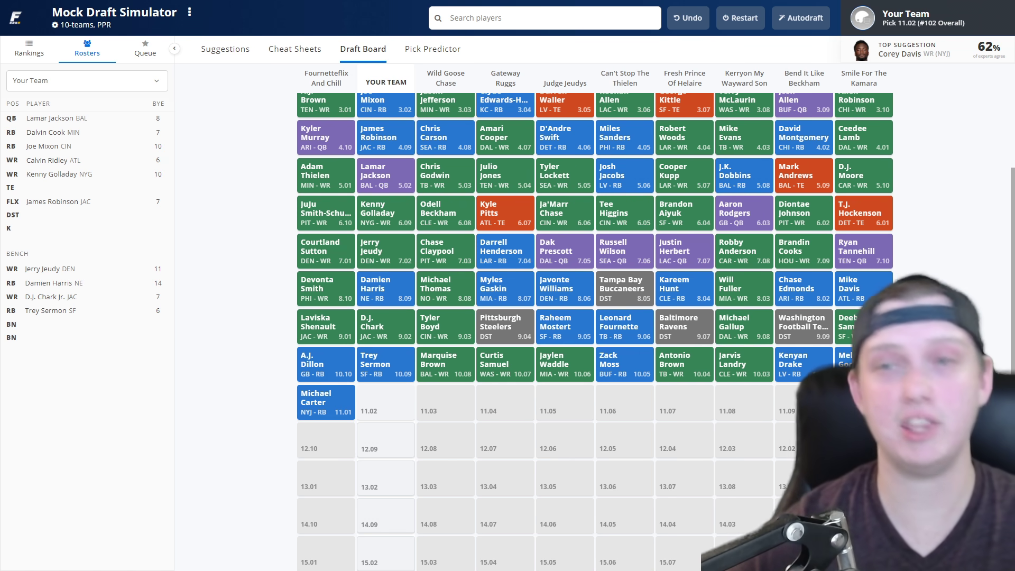
click(309, 54)
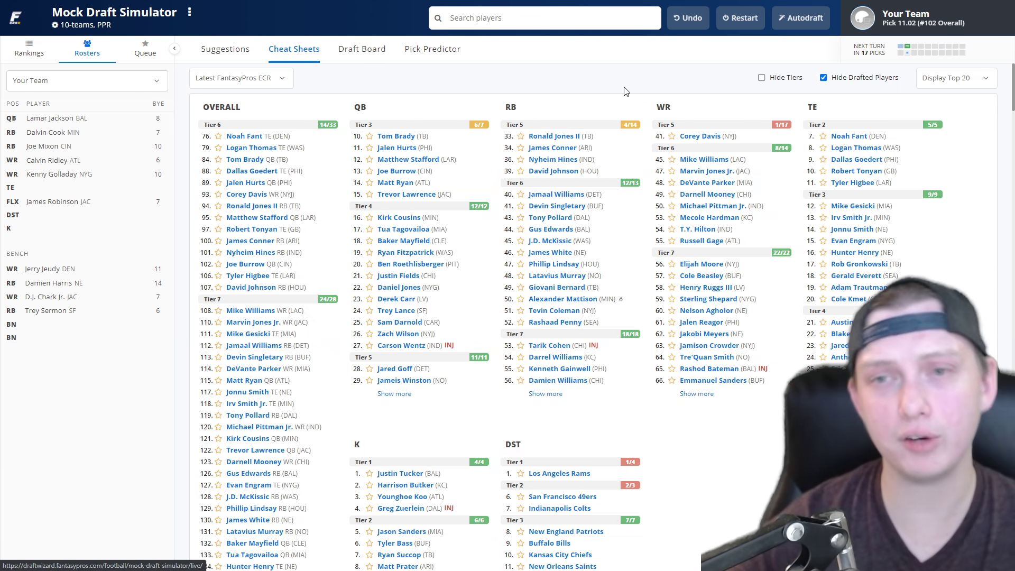
click(689, 138)
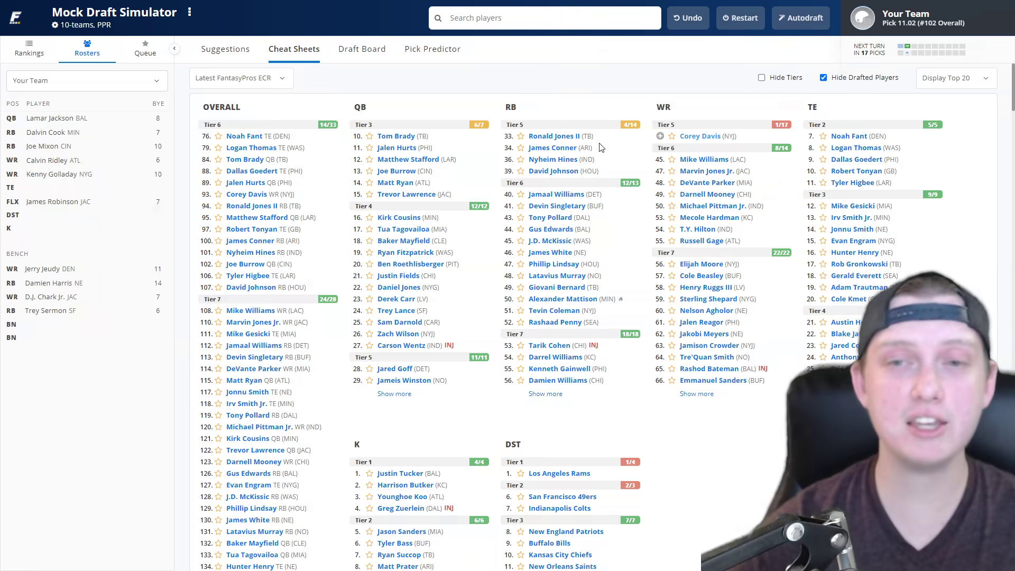
scroll(471, 223, down, 3)
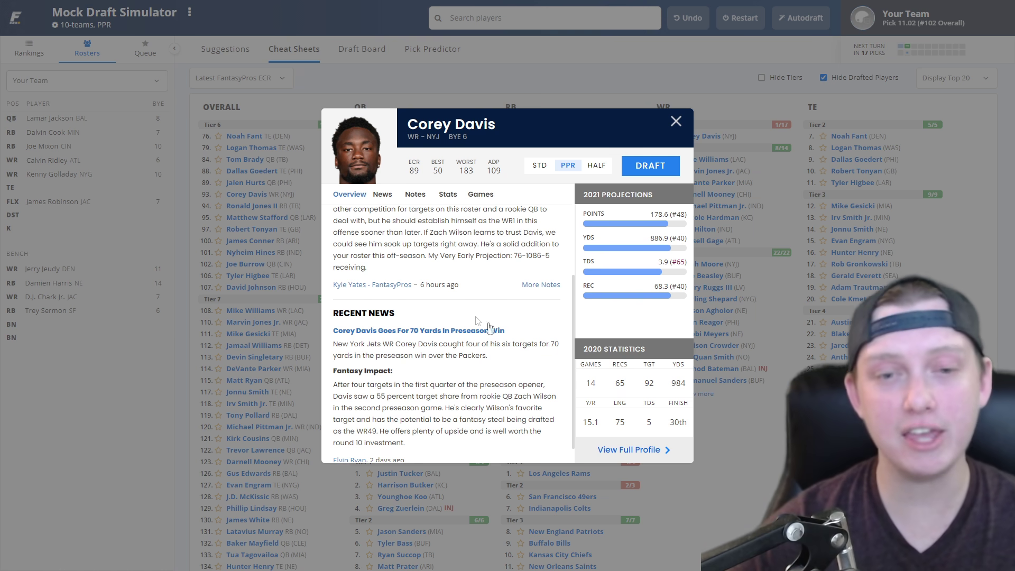
click(654, 166)
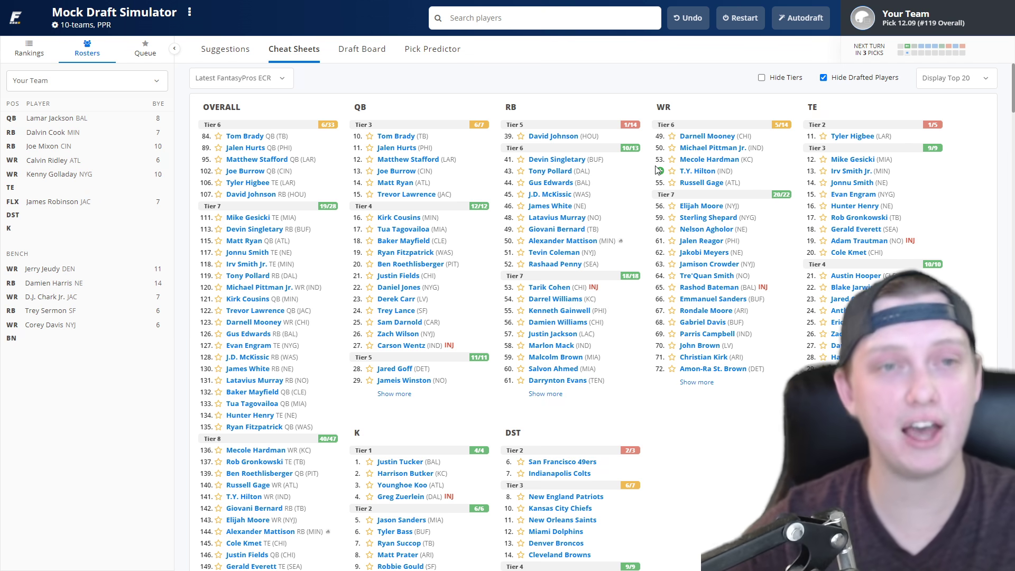
click(353, 54)
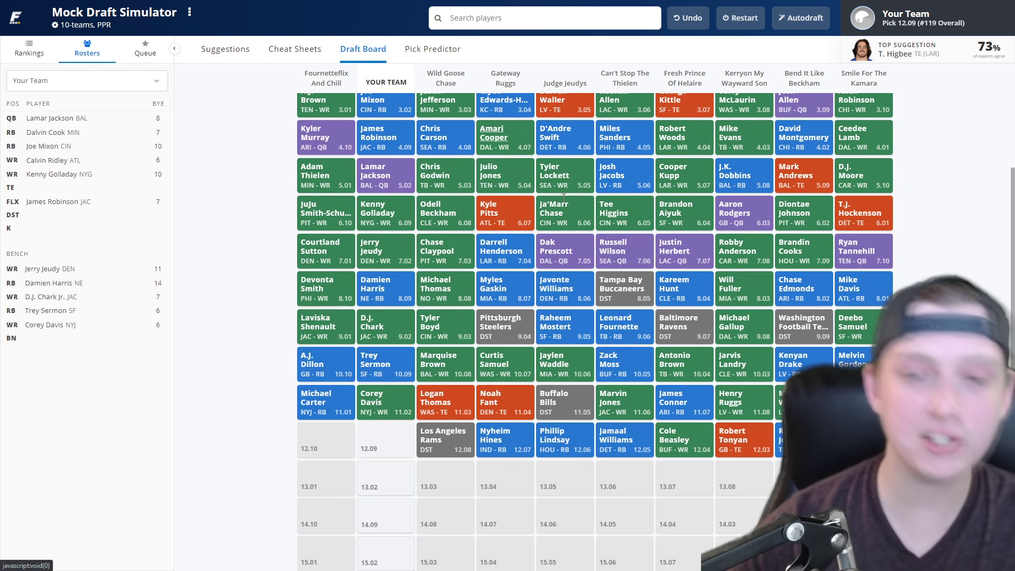
scroll(216, 256, down, 1)
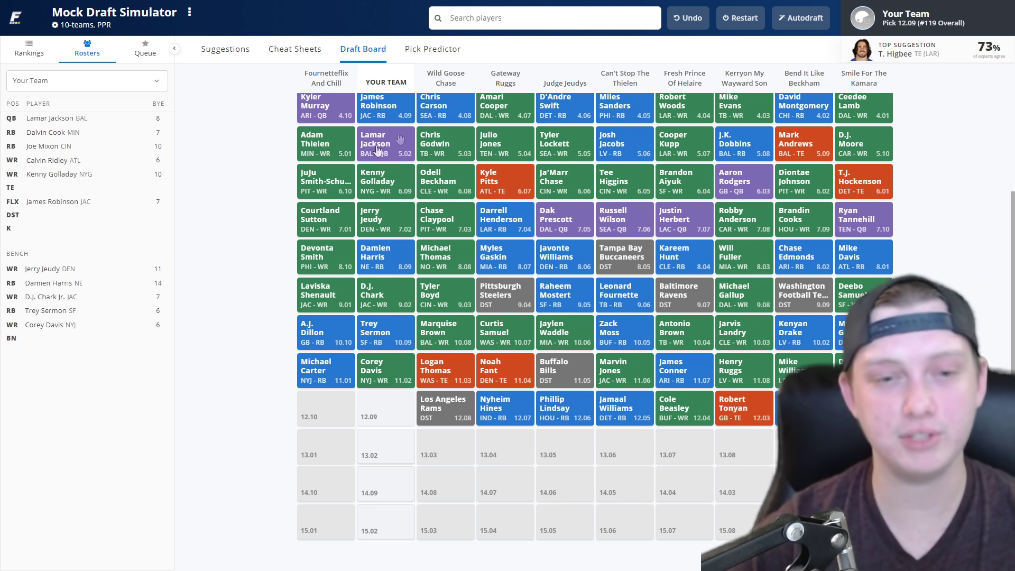
Open tight end Irv Smith Jr.'s profile from the cheat sheets for pick 12.09
click(303, 51)
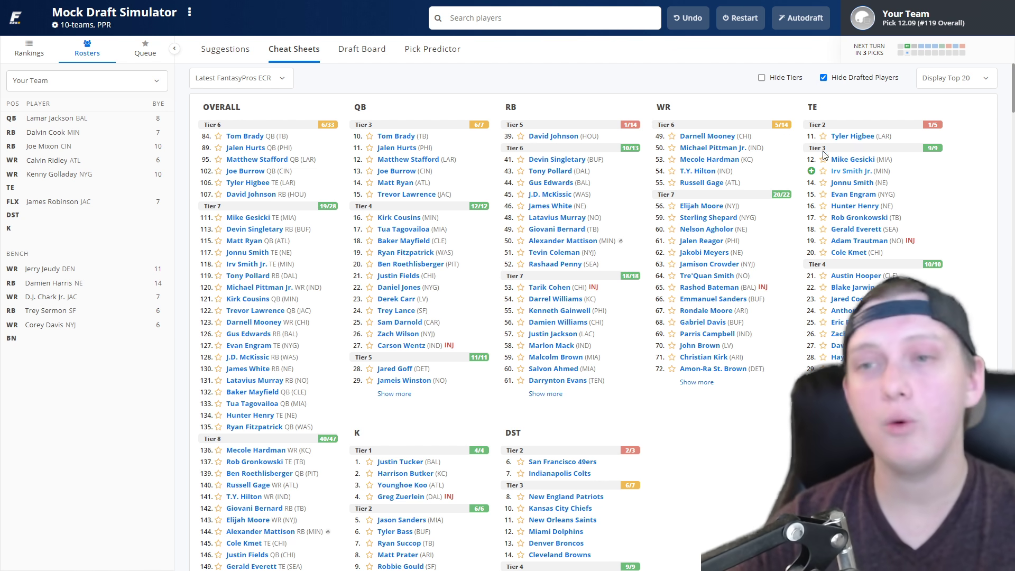
click(687, 146)
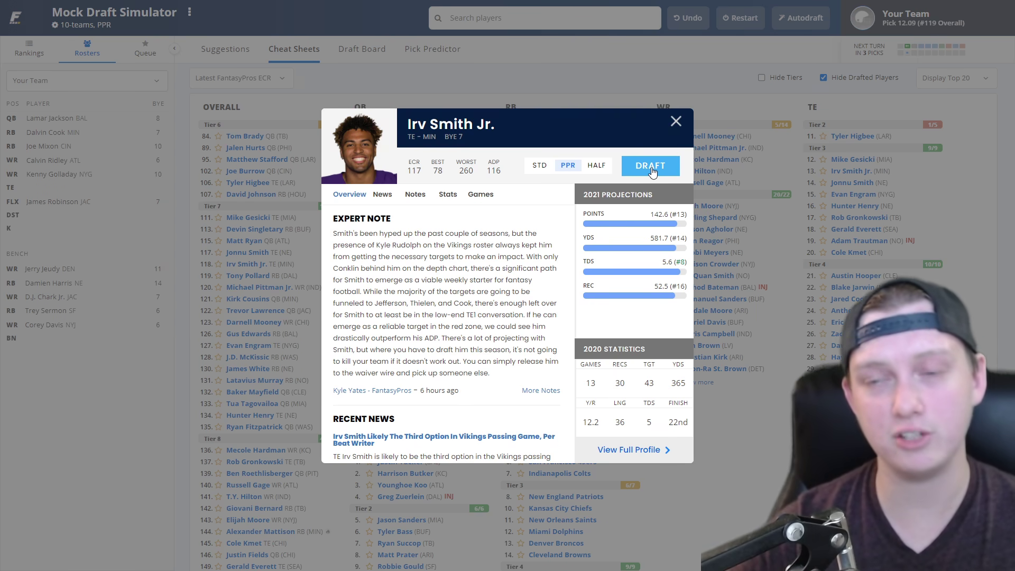